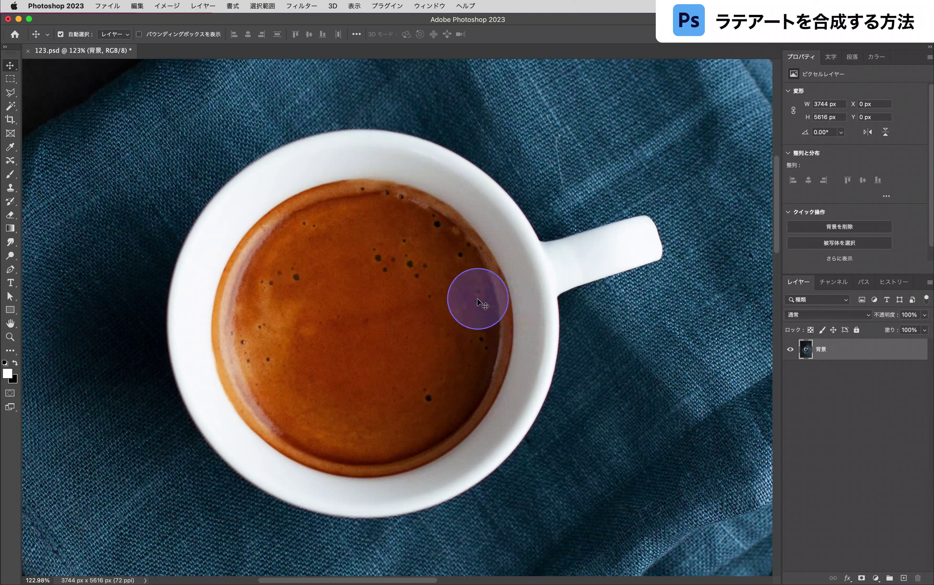
# Step: Paste the logo as pixels, scale it to about 306% and centre it over the crema
pyautogui.press('cmd+v')
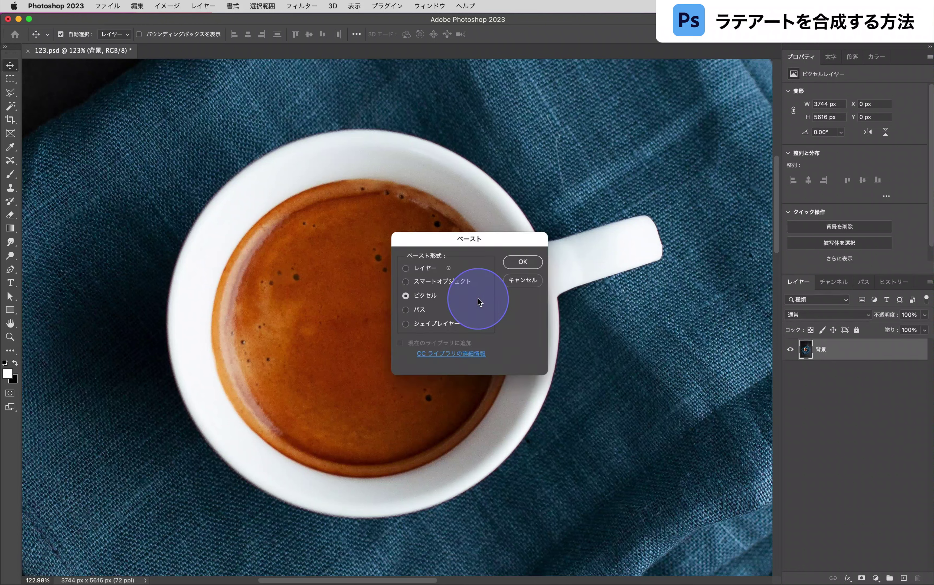
pyautogui.click(523, 262)
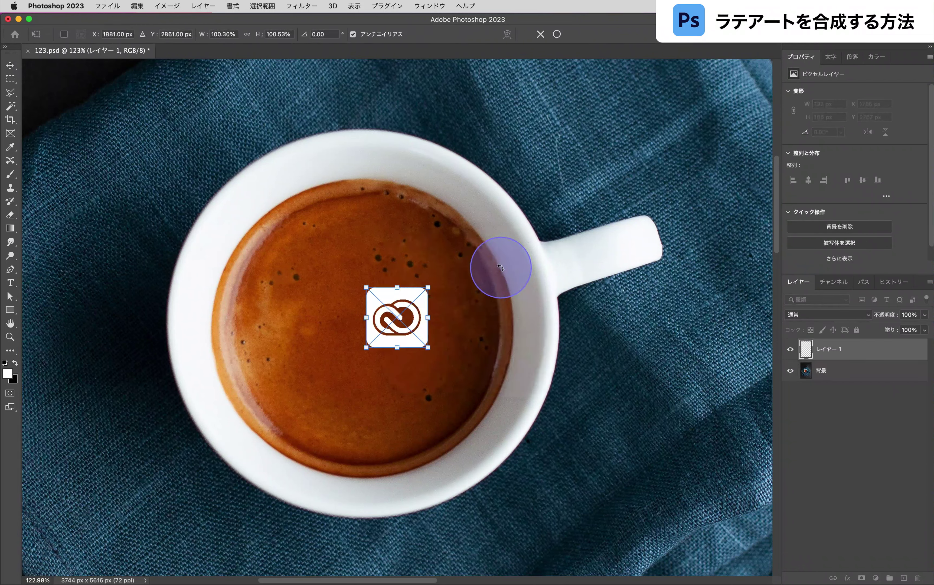
pyautogui.moveTo(427, 287); pyautogui.dragTo(491, 225)
pyautogui.moveTo(436, 248); pyautogui.dragTo(404, 260)
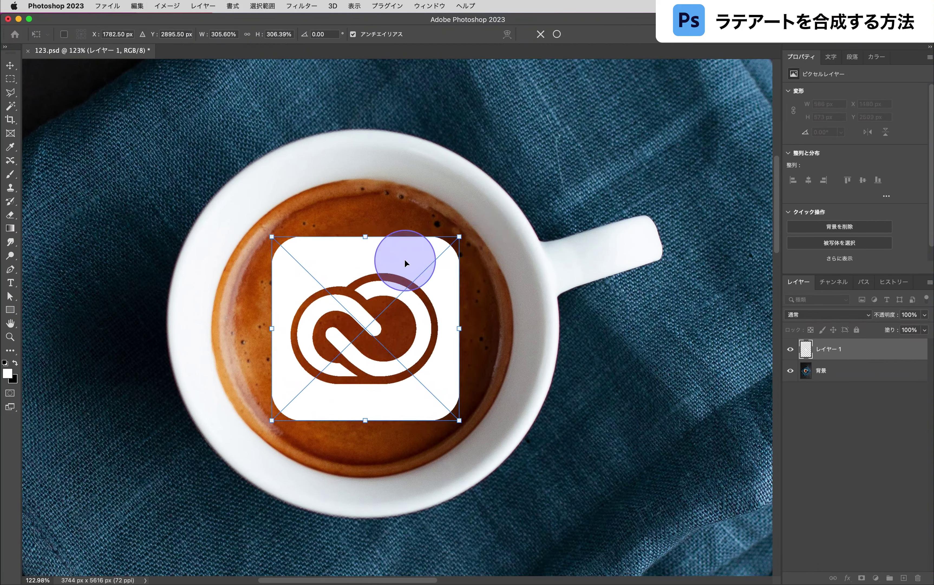
pyautogui.press('Return')
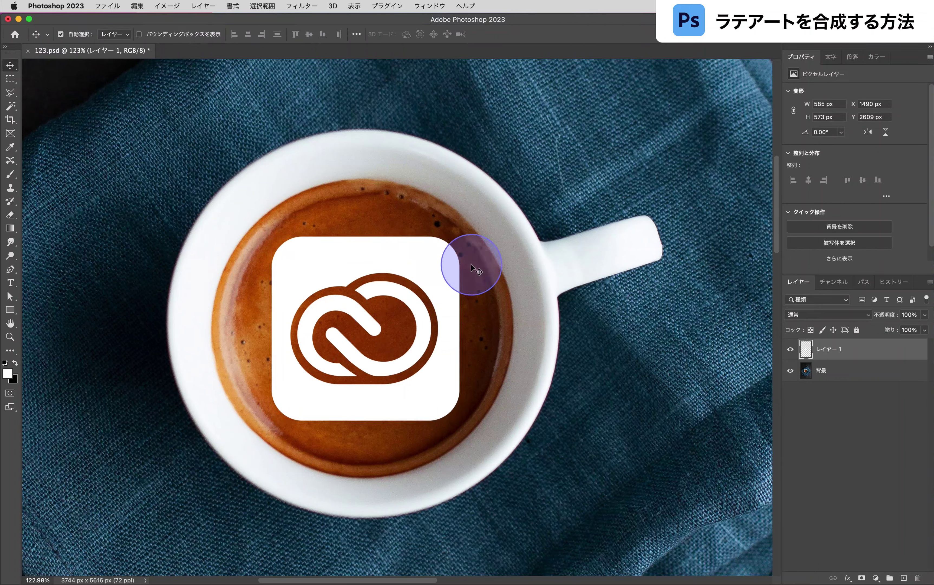
# Step: Rename the pasted logo layer to ロゴ
pyautogui.doubleClick(823, 349)
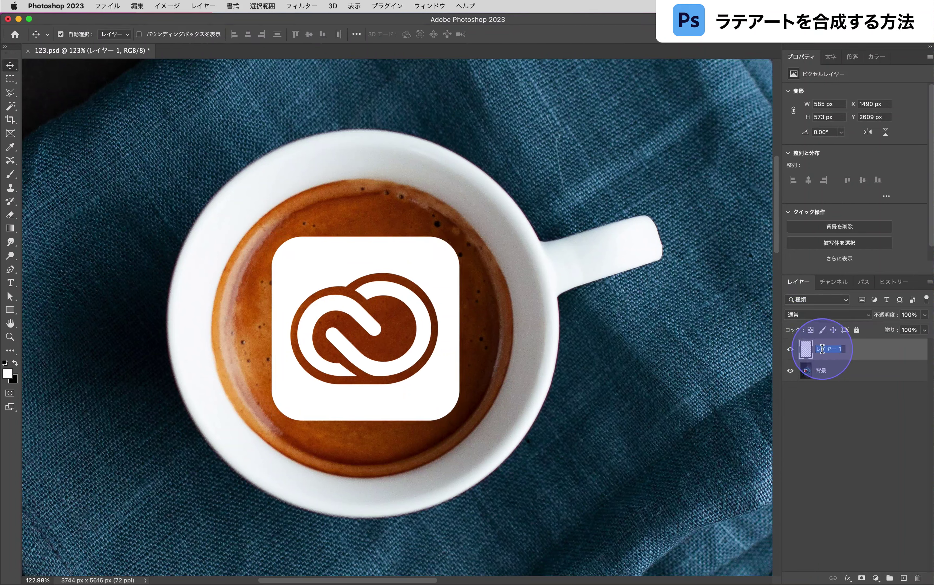
pyautogui.write('ロゴ')
pyautogui.press('Return')
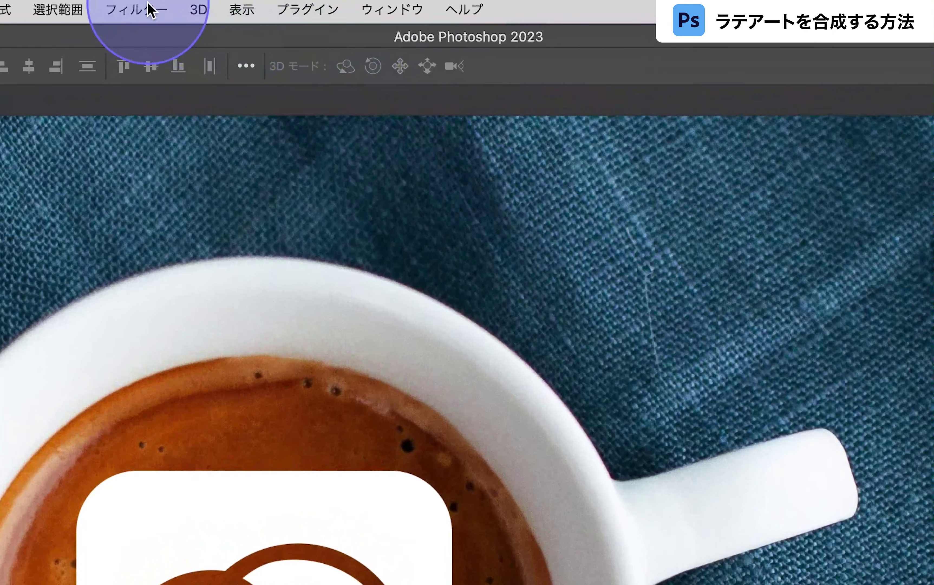
# Step: Apply an 8.0-pixel Gaussian blur to the ロゴ logo layer
pyautogui.click(307, 6)
pyautogui.moveTo(248, 354)
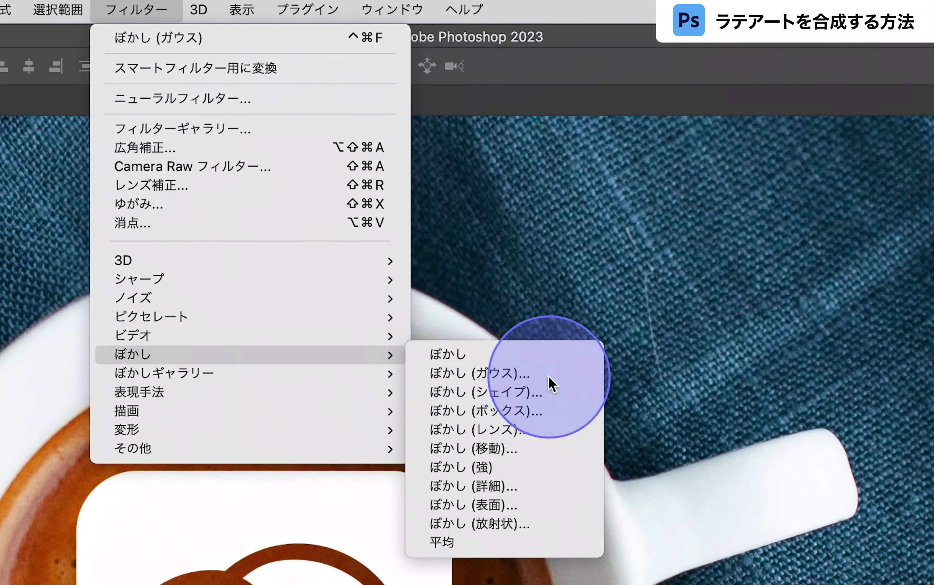
pyautogui.click(549, 374)
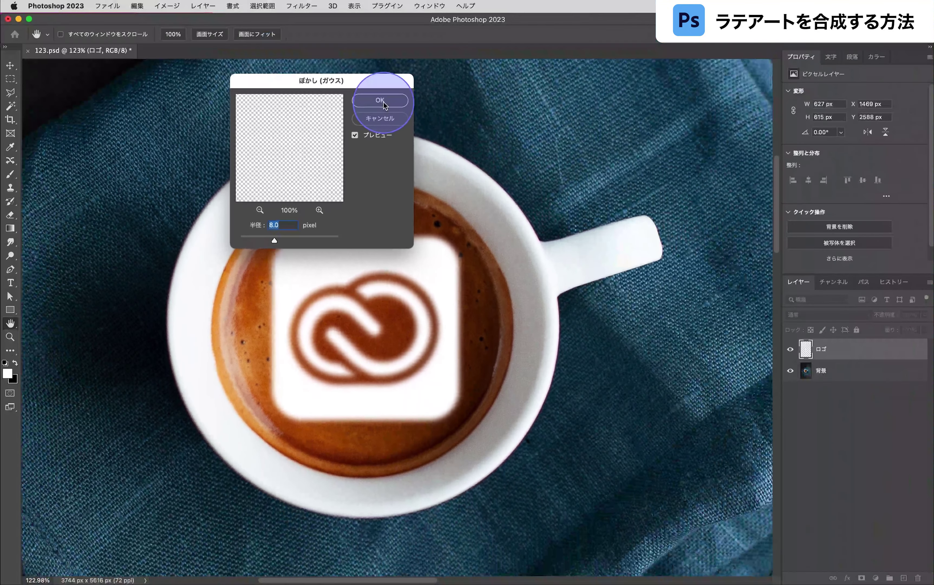
pyautogui.click(383, 102)
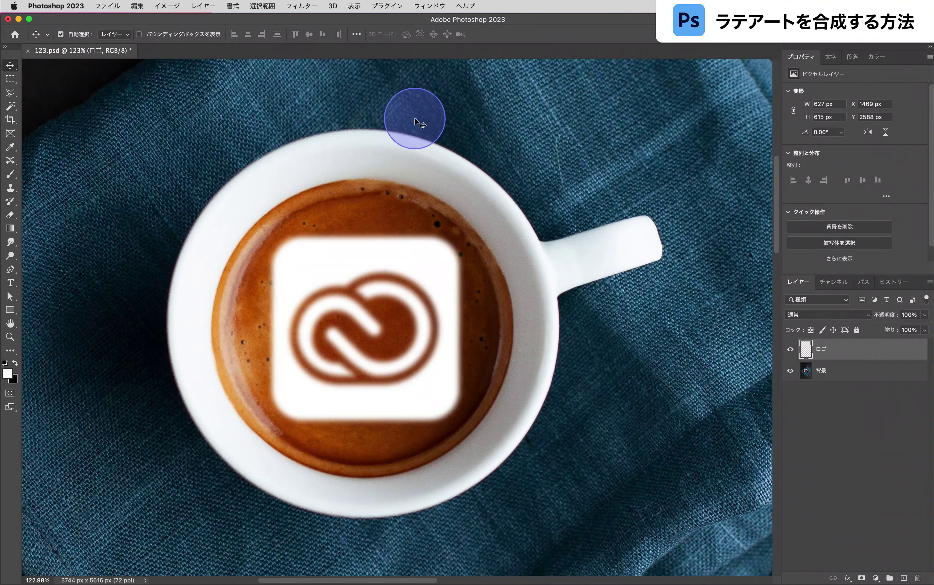
pyautogui.doubleClick(854, 350)
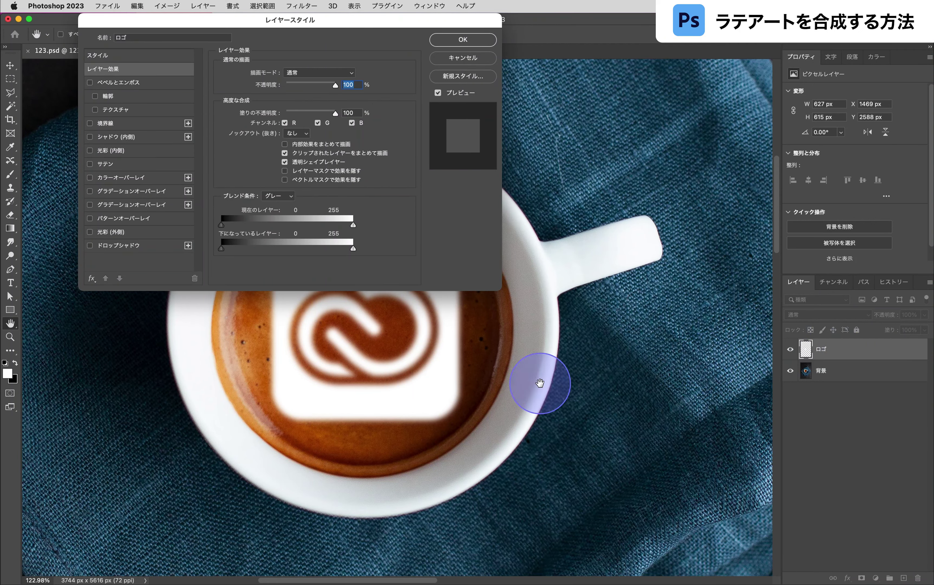
# Step: Add a Color Overlay sampled from the coffee and lightened to pale cream ffead7
pyautogui.scroll(3, 417, 386)
pyautogui.scroll(2, 387, 345)
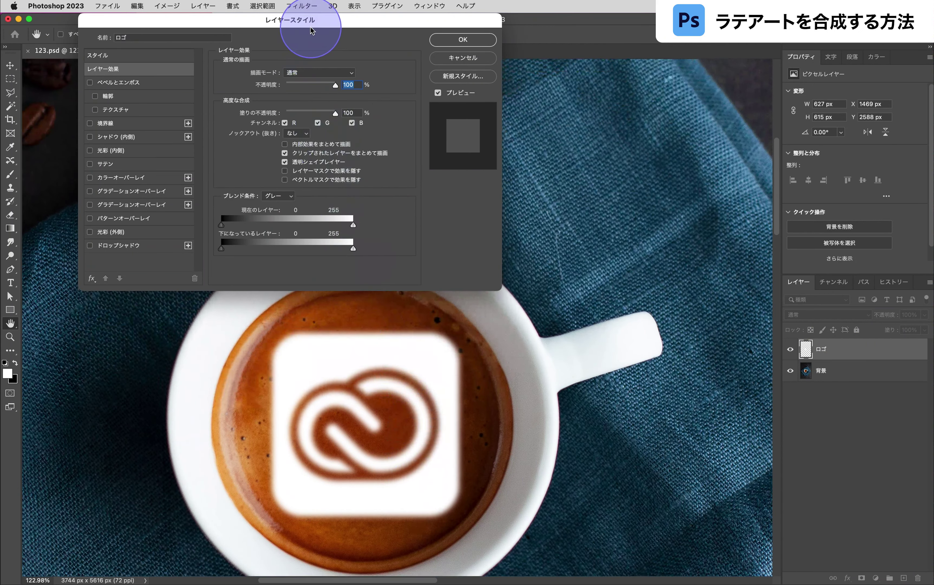
pyautogui.moveTo(314, 25); pyautogui.dragTo(375, 60)
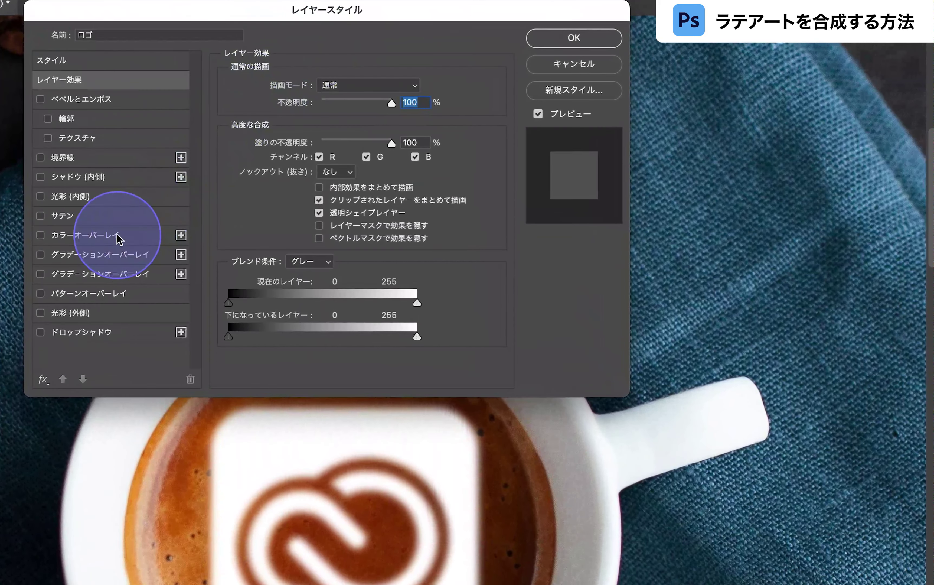
pyautogui.click(133, 231)
pyautogui.click(395, 82)
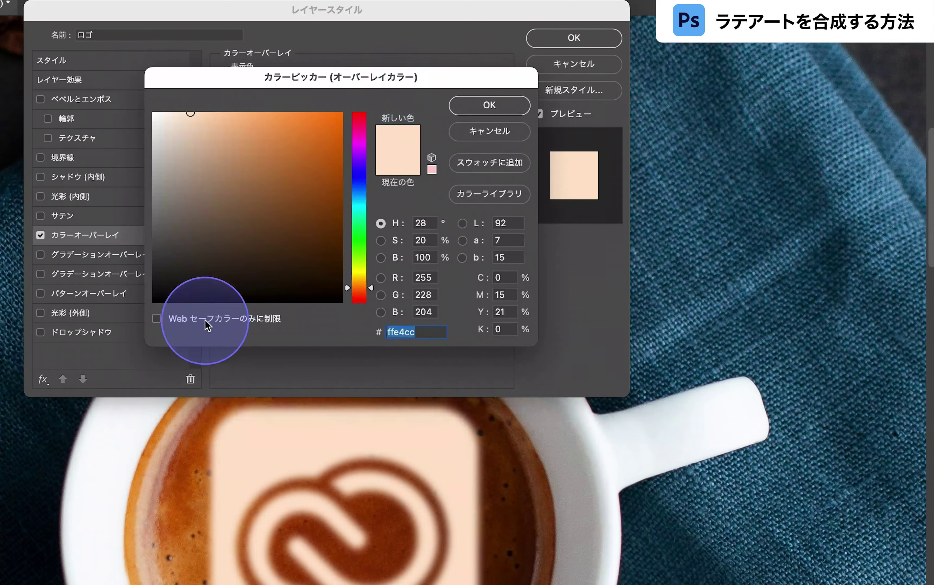
pyautogui.click(177, 419)
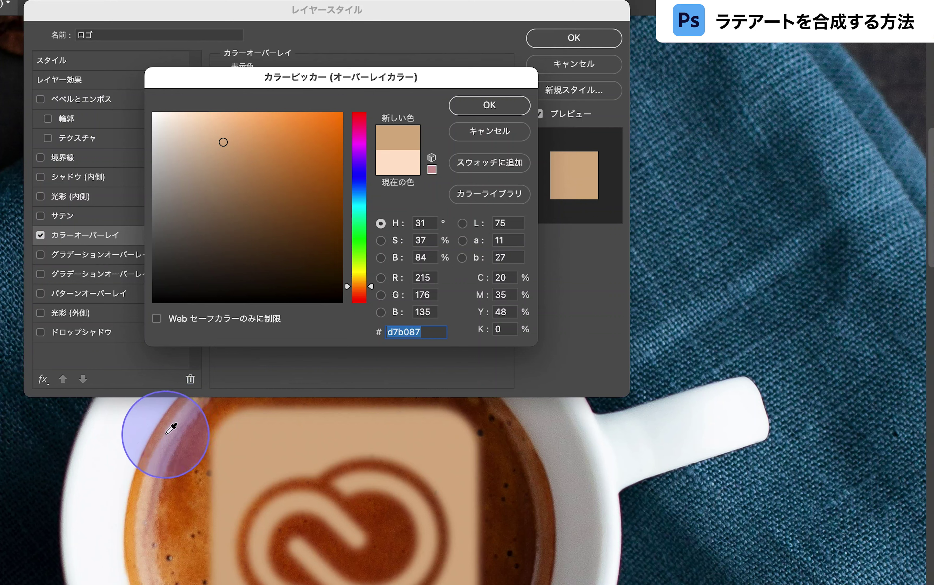
pyautogui.click(171, 428)
pyautogui.moveTo(203, 129); pyautogui.dragTo(182, 107)
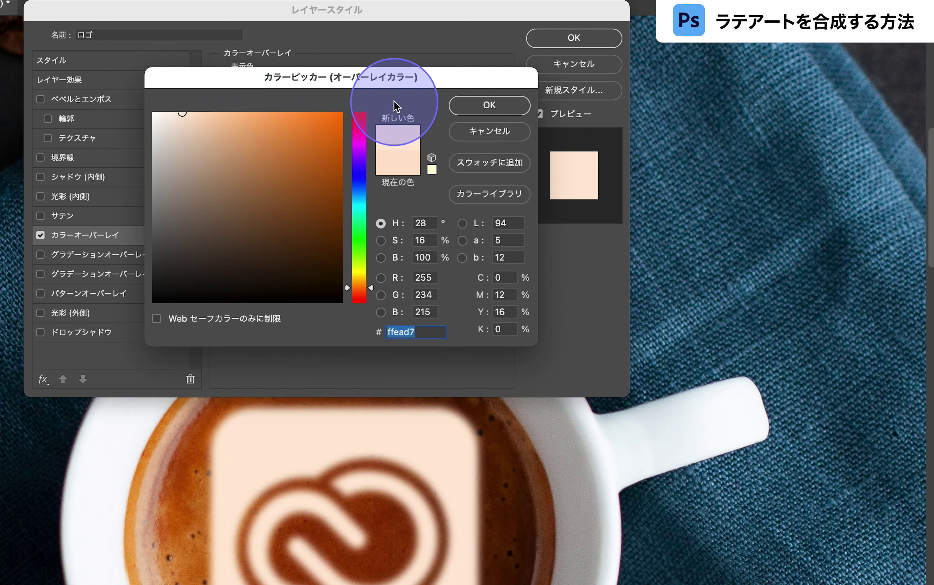
pyautogui.click(469, 109)
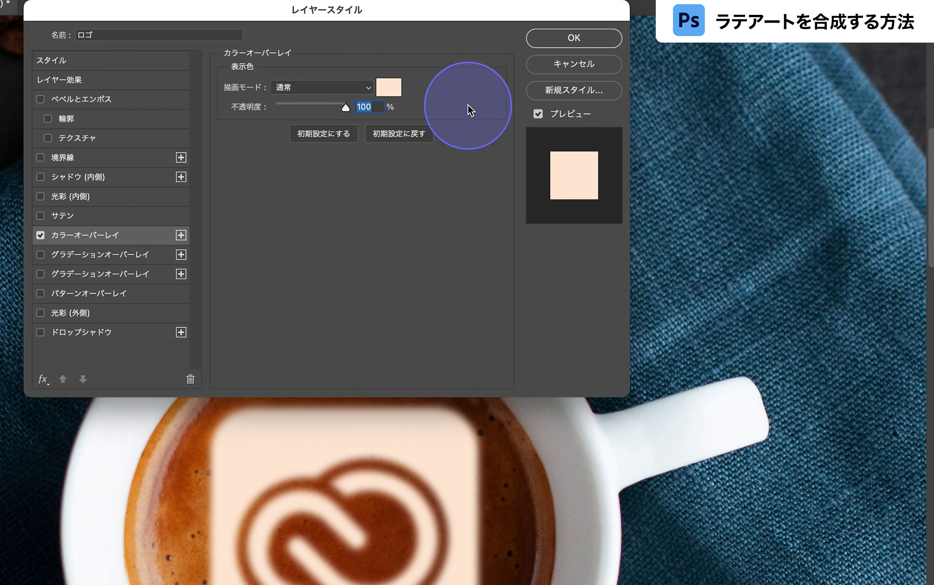
pyautogui.click(127, 106)
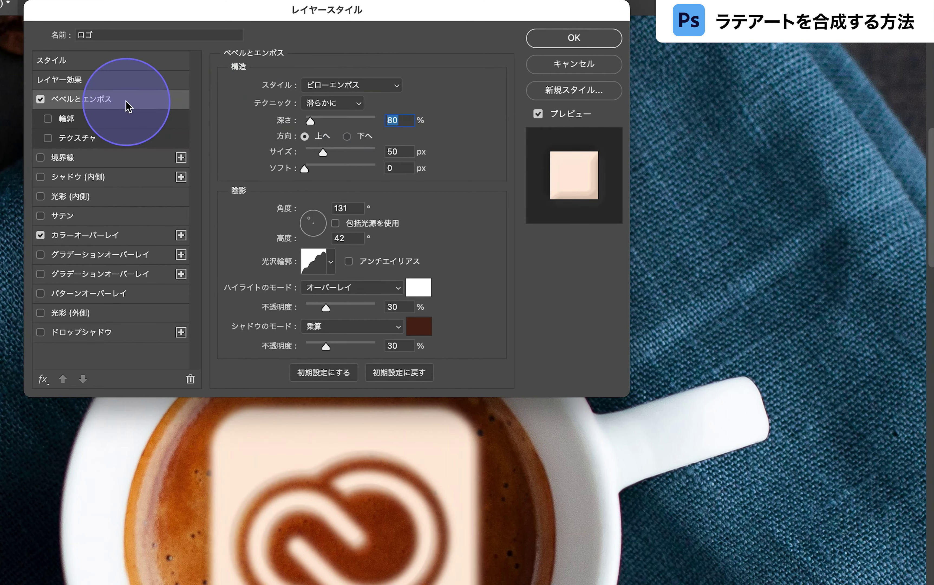
# Step: Set the Bevel and Emboss style to Pillow Emboss with the Smooth technique
pyautogui.click(397, 87)
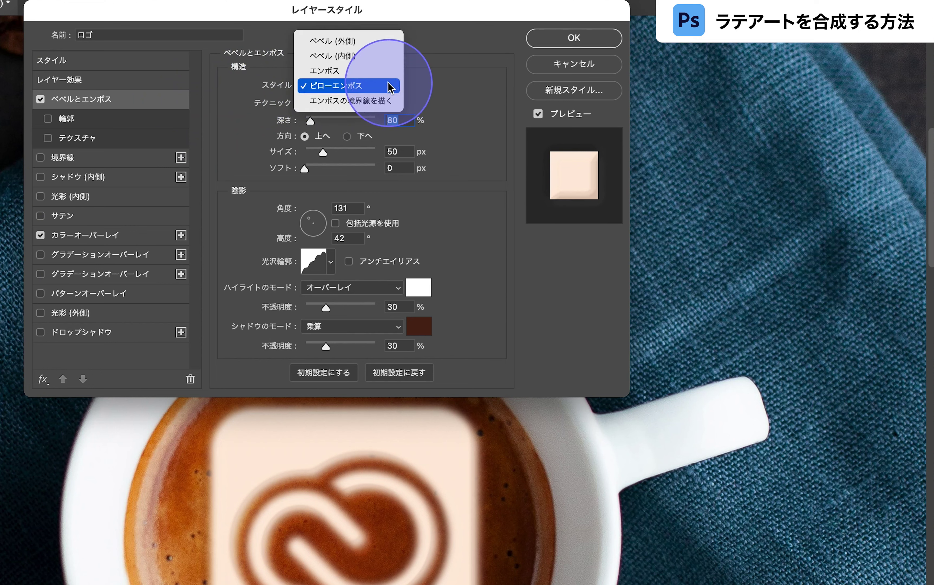
pyautogui.click(389, 86)
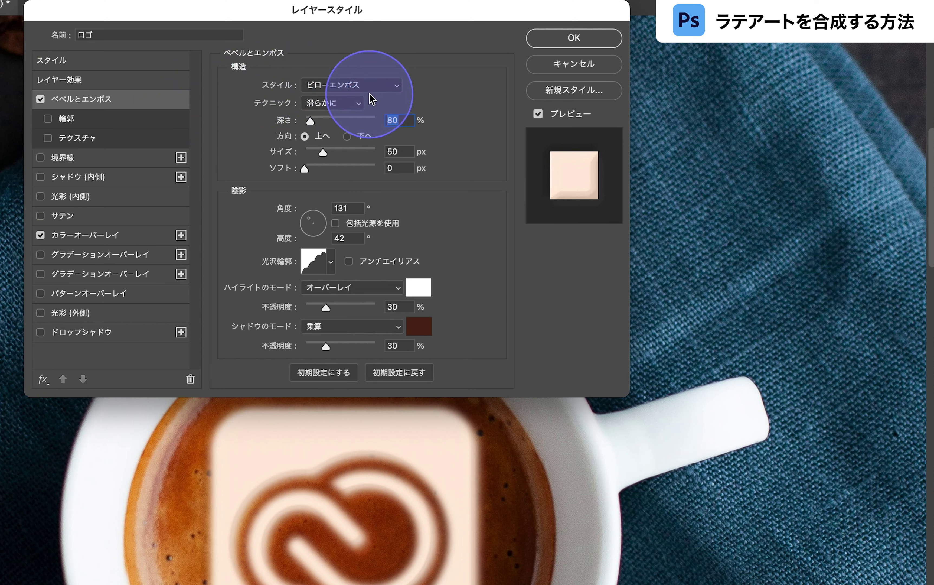
pyautogui.click(360, 105)
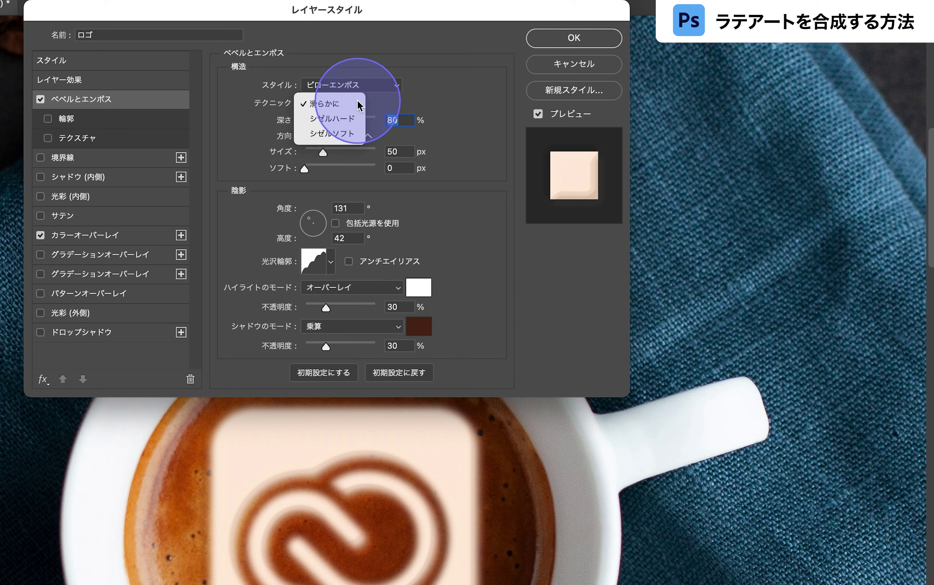
pyautogui.click(360, 104)
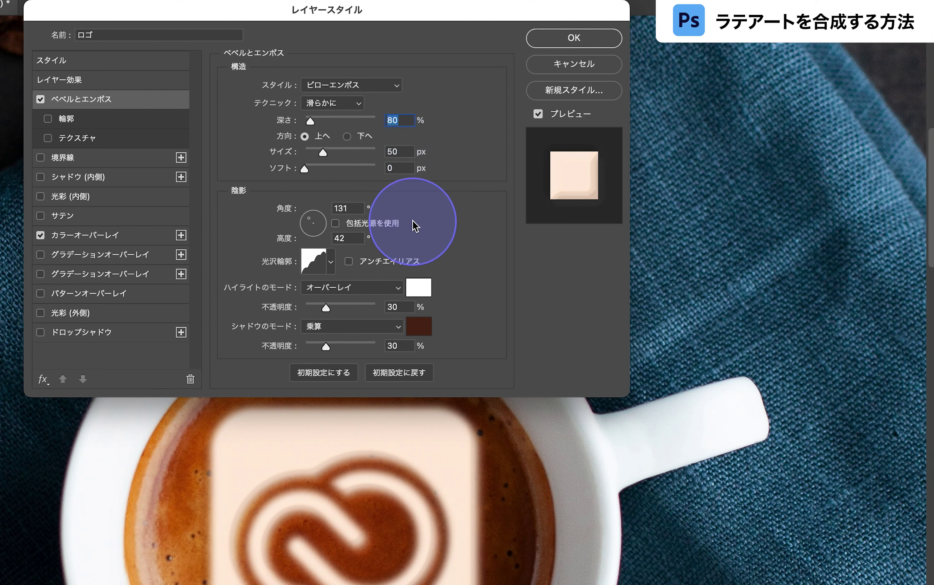
# Step: Set the bevel shading angle to 125 and choose a different gloss contour
pyautogui.doubleClick(354, 209)
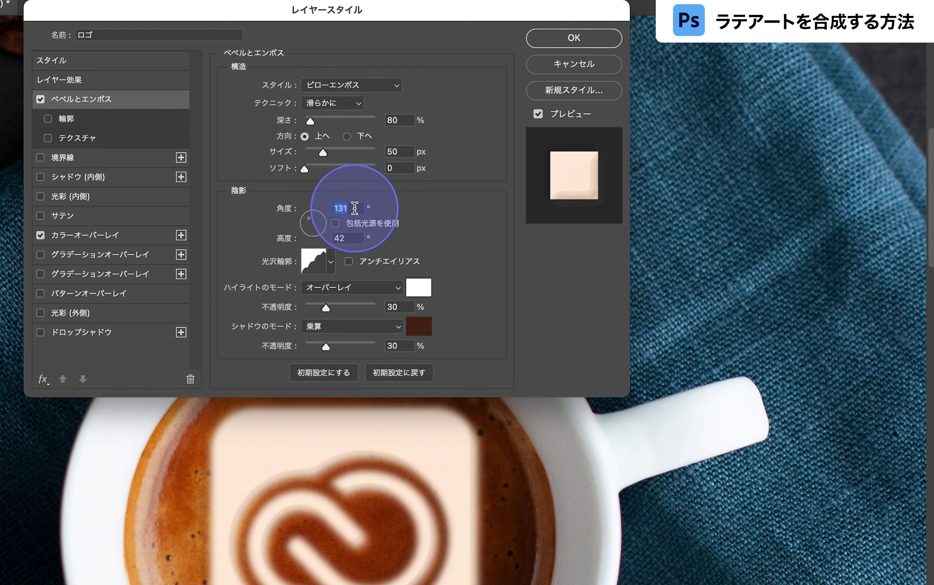
pyautogui.write('125')
pyautogui.click(330, 262)
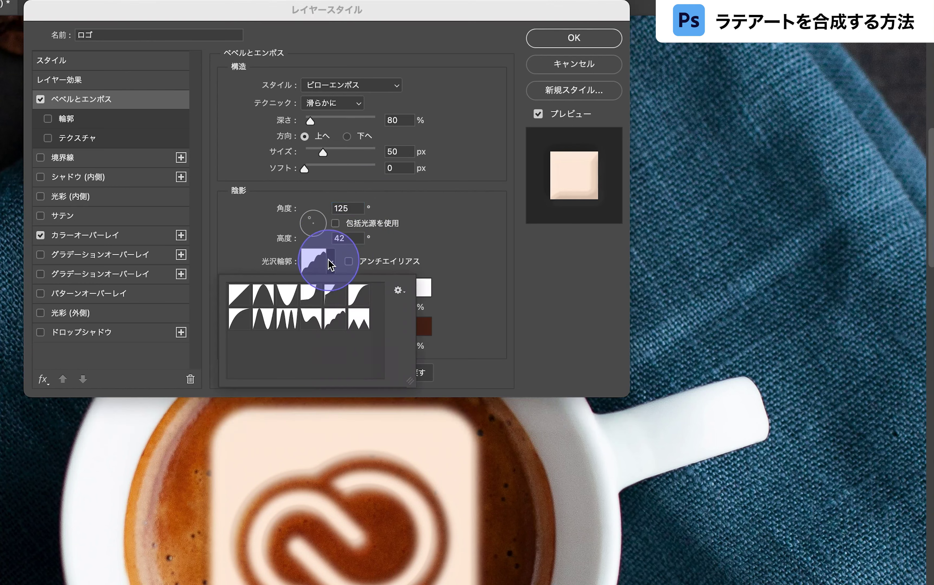
pyautogui.click(338, 324)
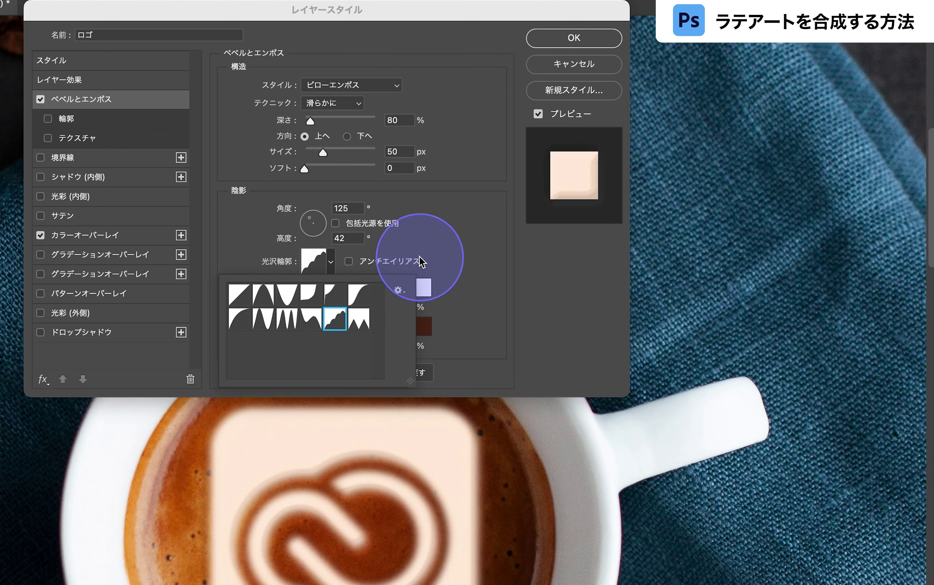
pyautogui.click(440, 256)
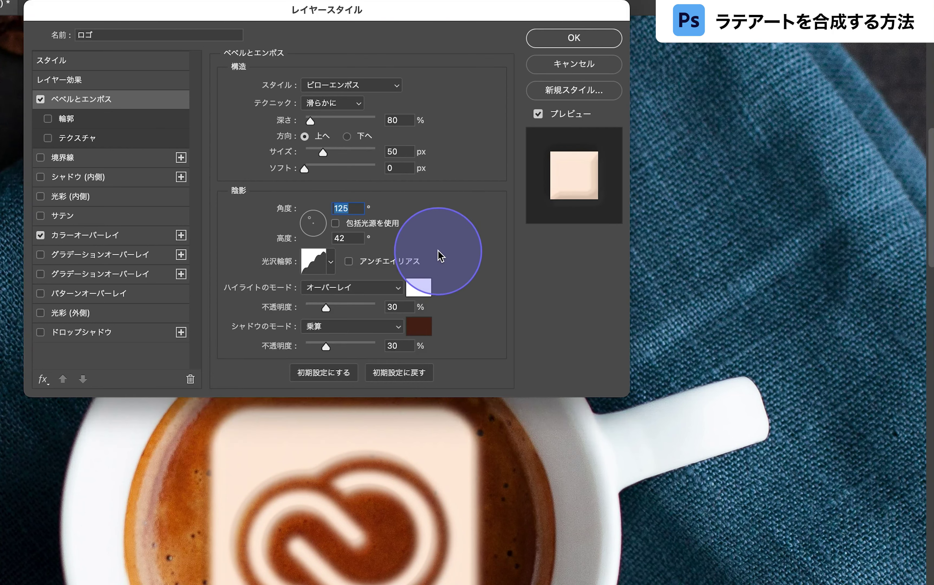
# Step: Make the bevel highlight white in Overlay mode
pyautogui.click(356, 292)
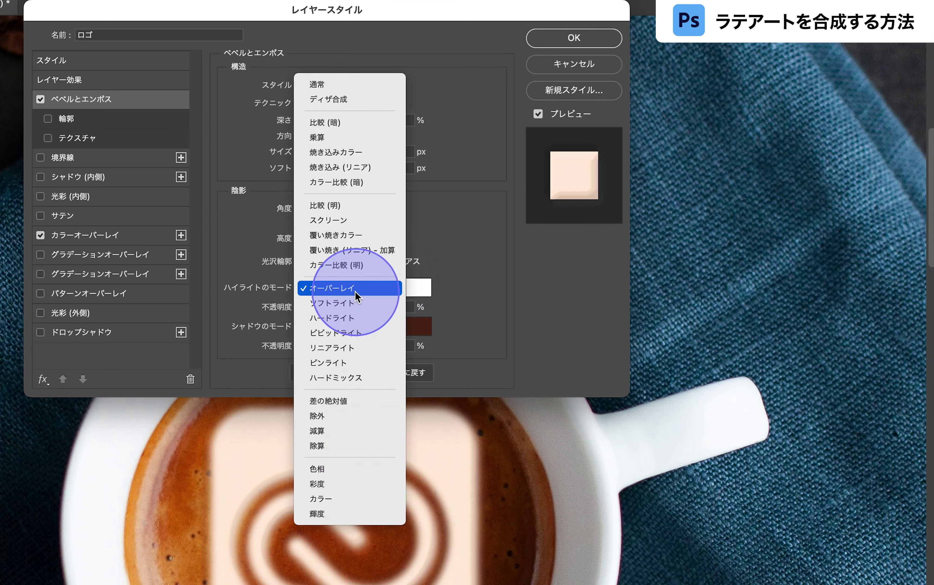
pyautogui.click(356, 292)
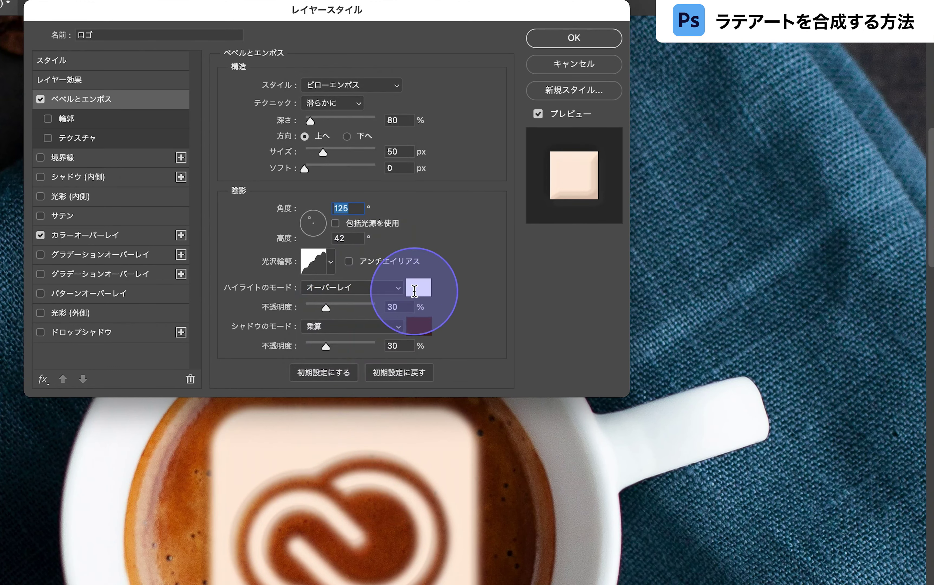
pyautogui.click(415, 288)
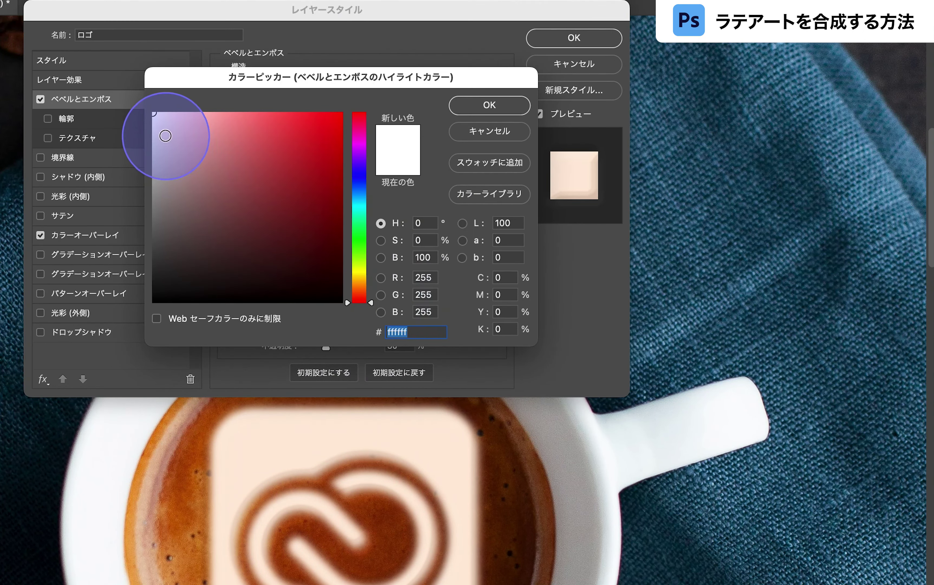
pyautogui.click(490, 105)
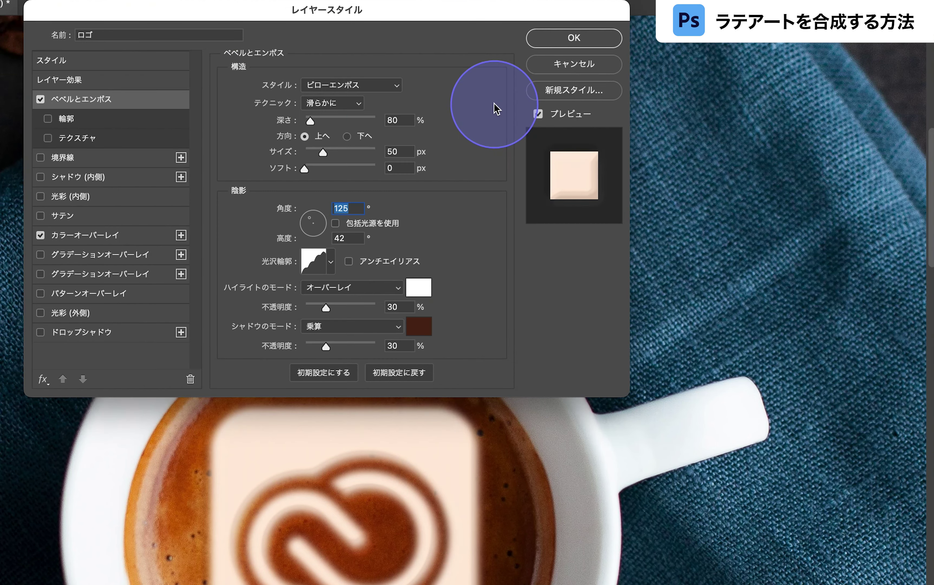
# Step: Make the bevel shadow Multiply with a dark brown 421400 sampled from the coffee
pyautogui.click(383, 326)
pyautogui.click(383, 328)
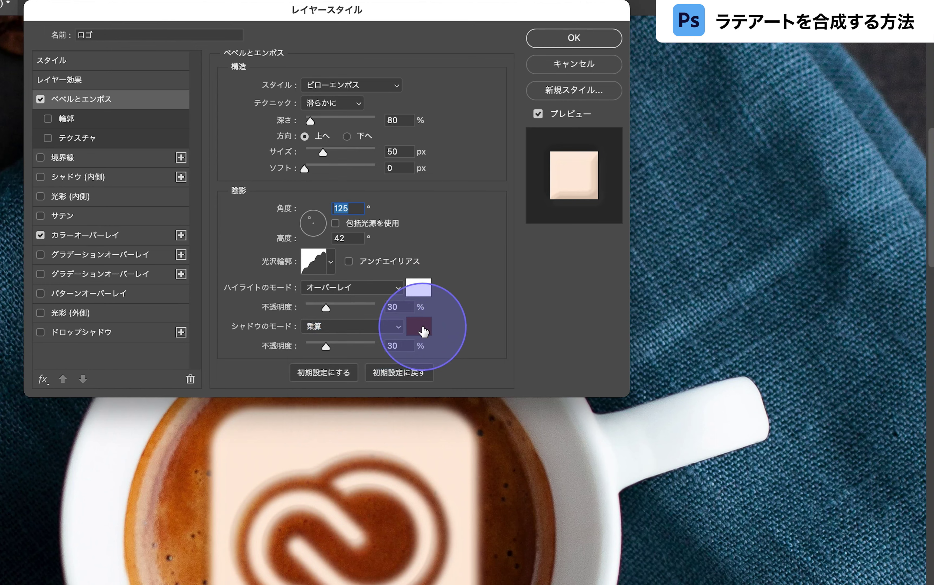
pyautogui.click(421, 327)
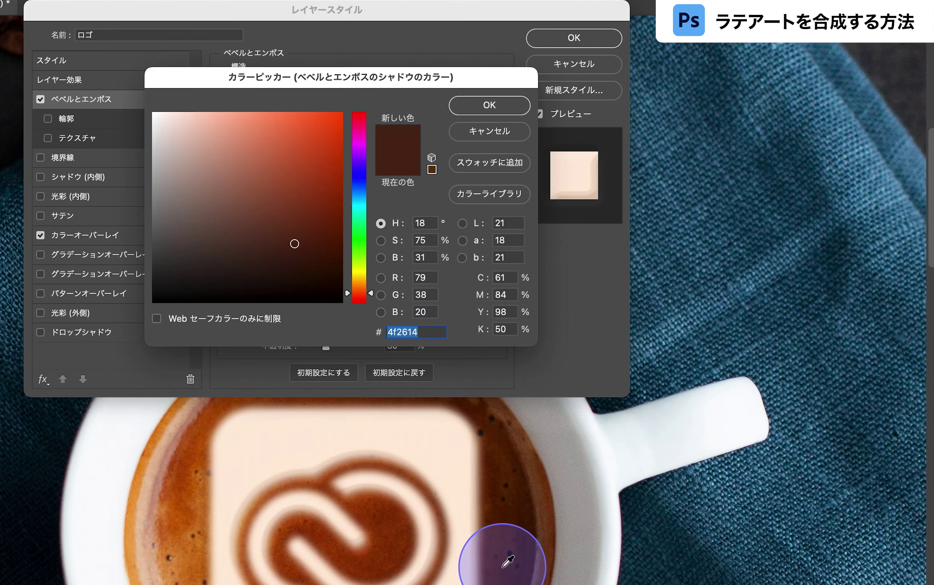
pyautogui.click(503, 565)
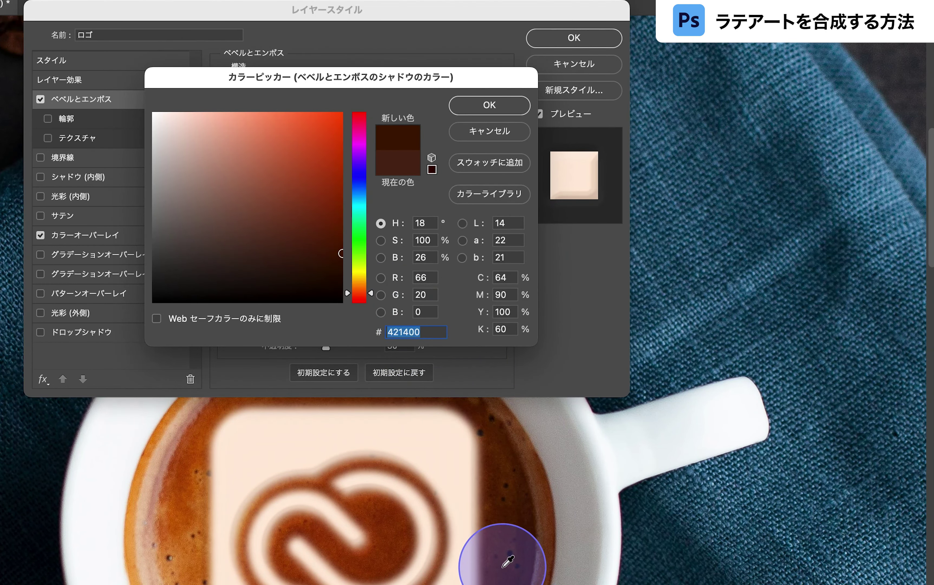
pyautogui.click(489, 107)
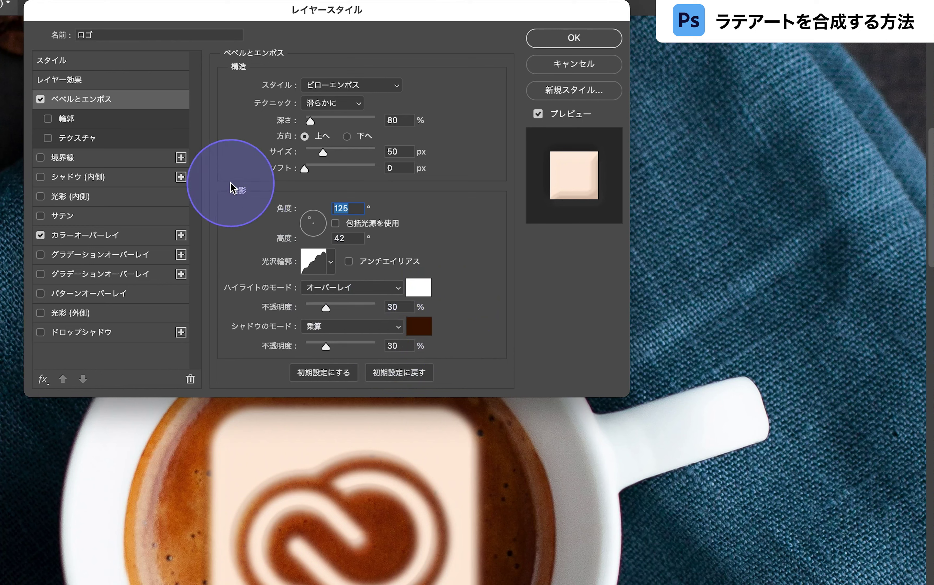
# Step: Split the Underlying Layer Blend If sliders to 0/122 and 180/255 and apply the style
pyautogui.click(131, 82)
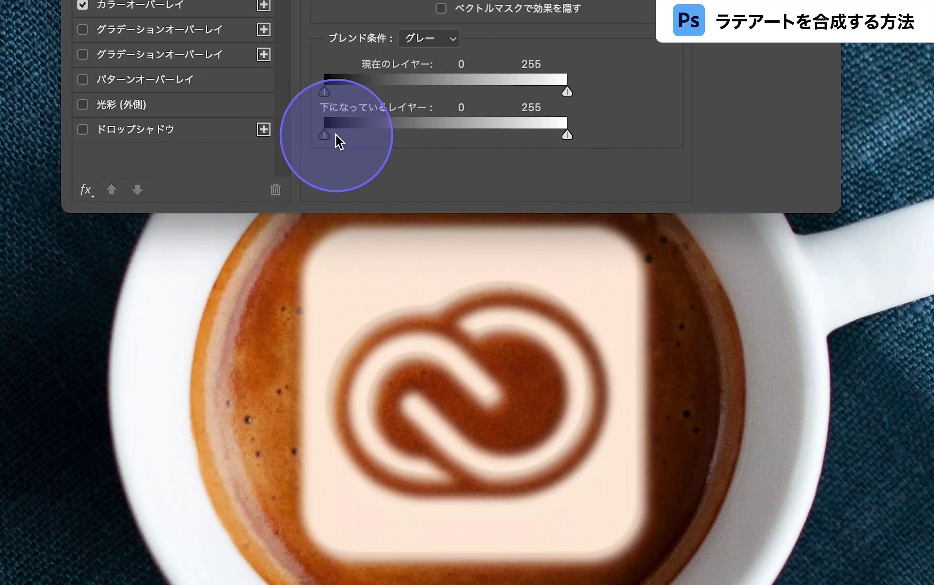
pyautogui.moveTo(325, 135); pyautogui.dragTo(335, 133)
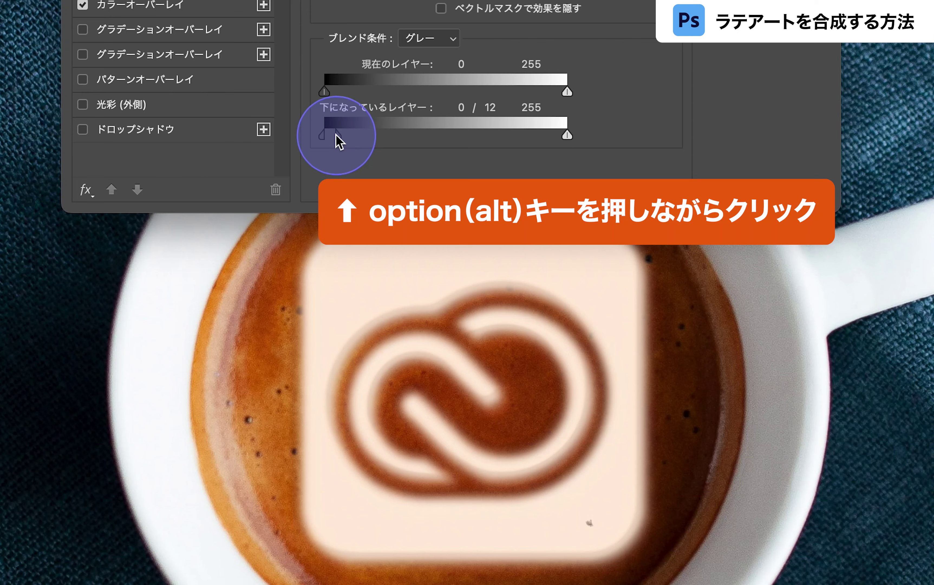
pyautogui.moveTo(336, 135); pyautogui.dragTo(441, 135)
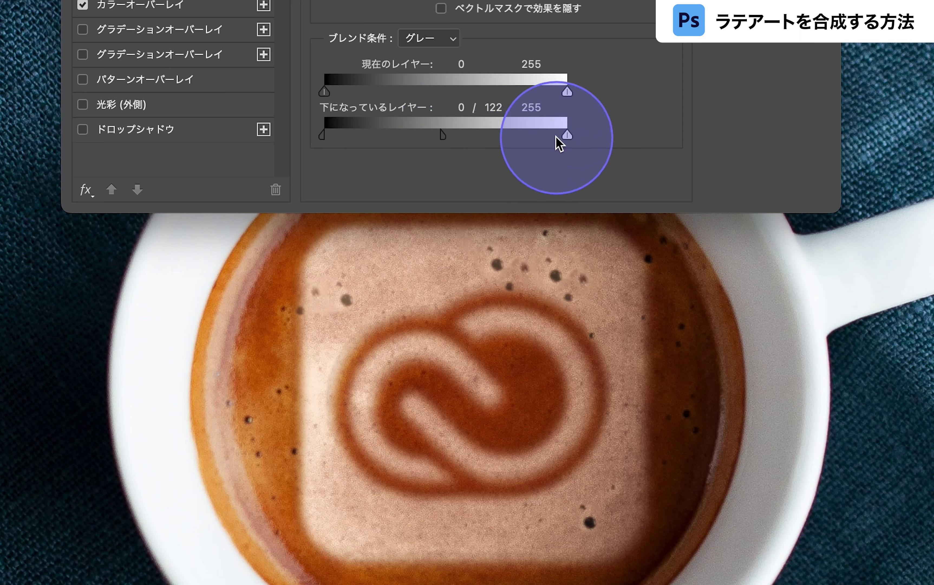
pyautogui.moveTo(567, 135); pyautogui.dragTo(556, 136)
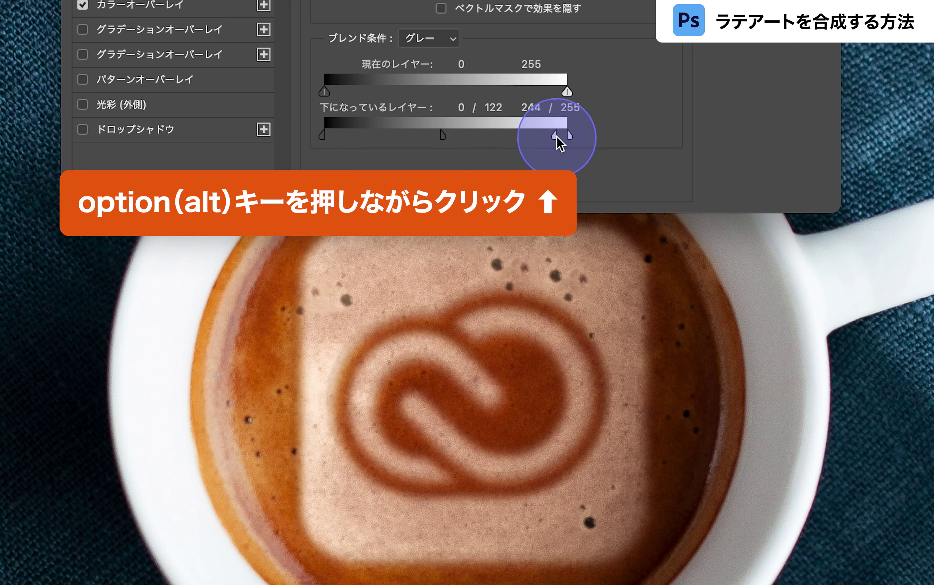
pyautogui.moveTo(557, 136); pyautogui.dragTo(495, 139)
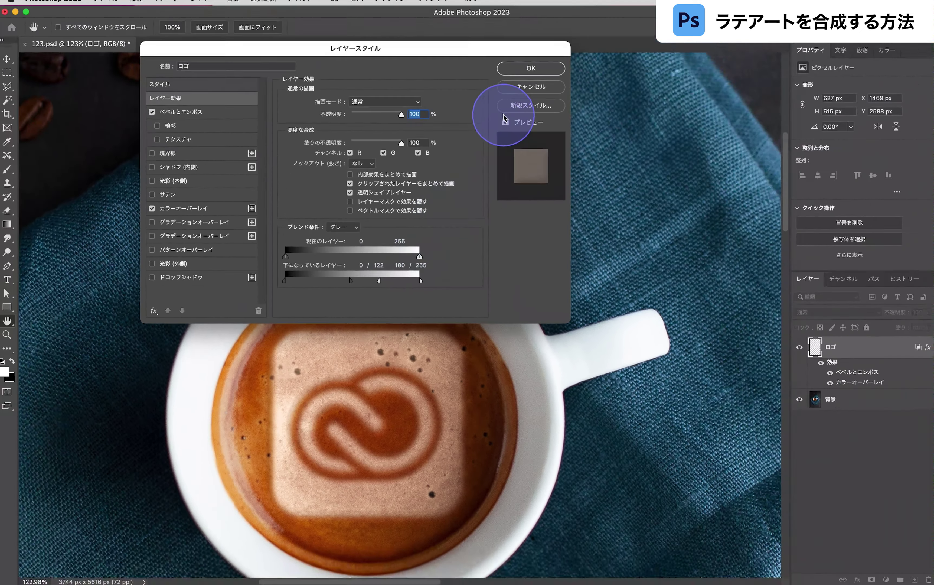
pyautogui.click(531, 69)
pyautogui.press('v')
pyautogui.hotkey('ctrl', '+')
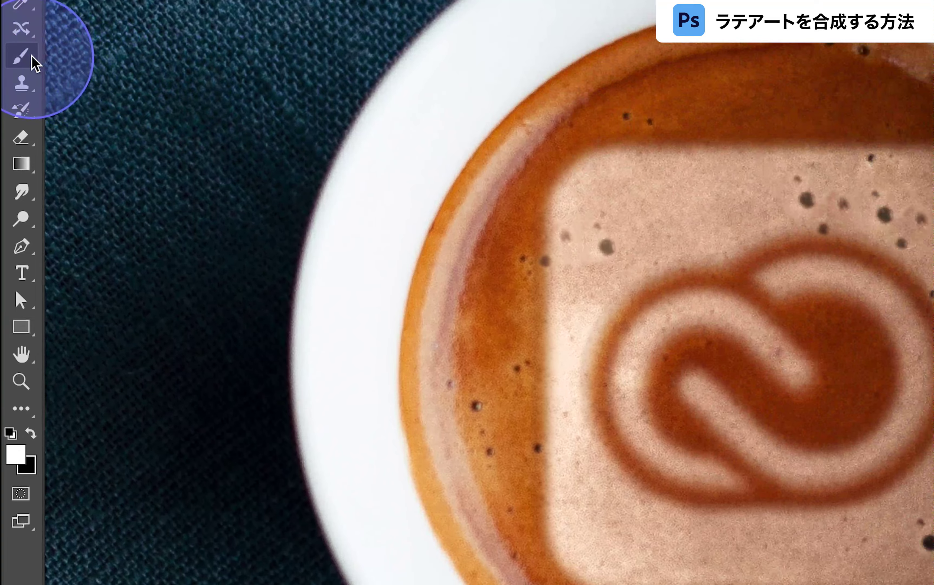
# Step: In Quick Mask mode, brush soft patches over the logo's four edges and its centre
pyautogui.click(33, 58)
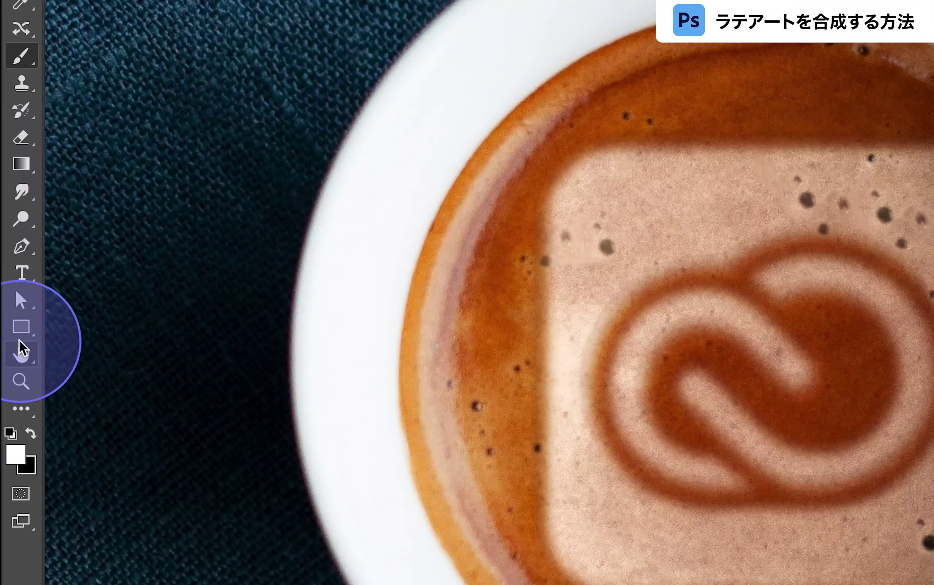
pyautogui.click(26, 494)
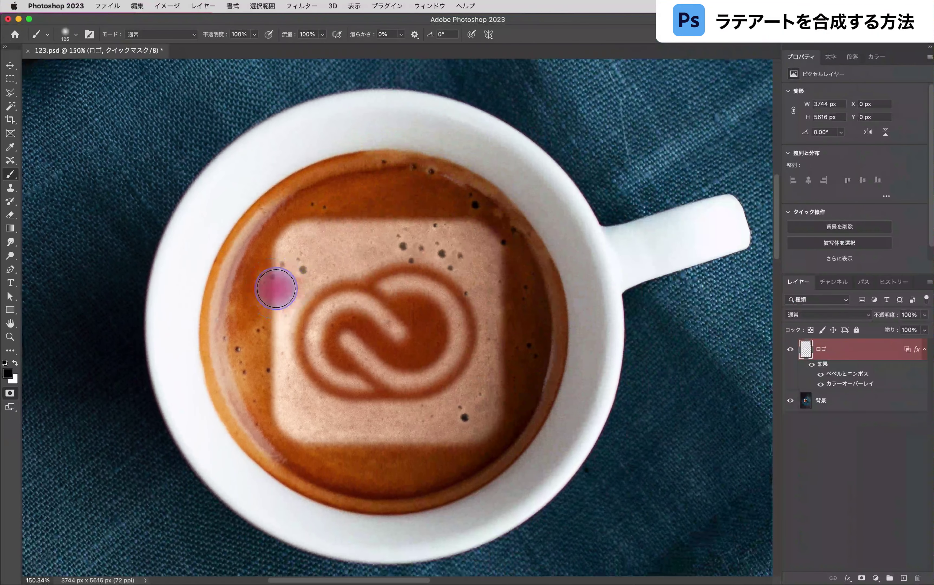
pyautogui.moveTo(281, 298); pyautogui.dragTo(342, 215)
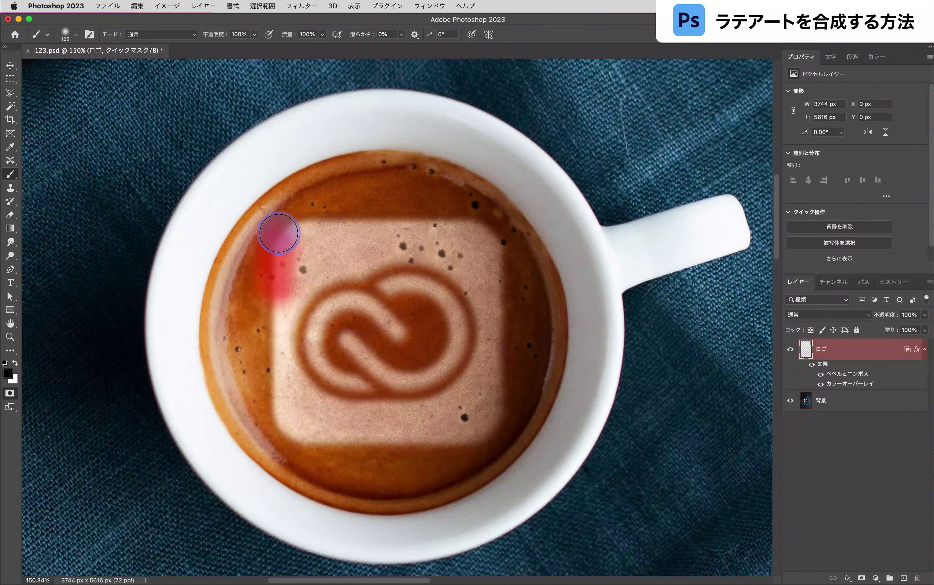
pyautogui.moveTo(276, 360); pyautogui.dragTo(272, 411)
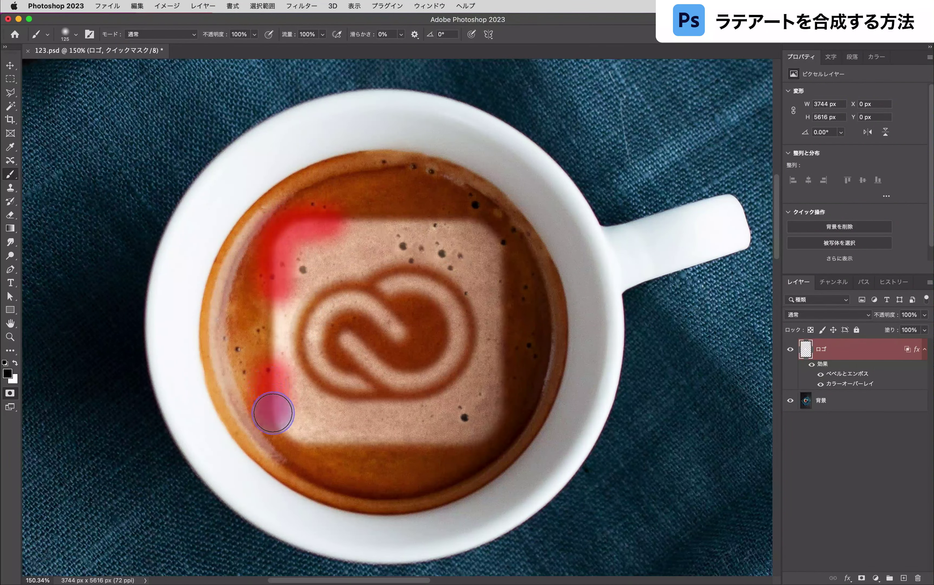
pyautogui.moveTo(430, 444); pyautogui.dragTo(501, 420)
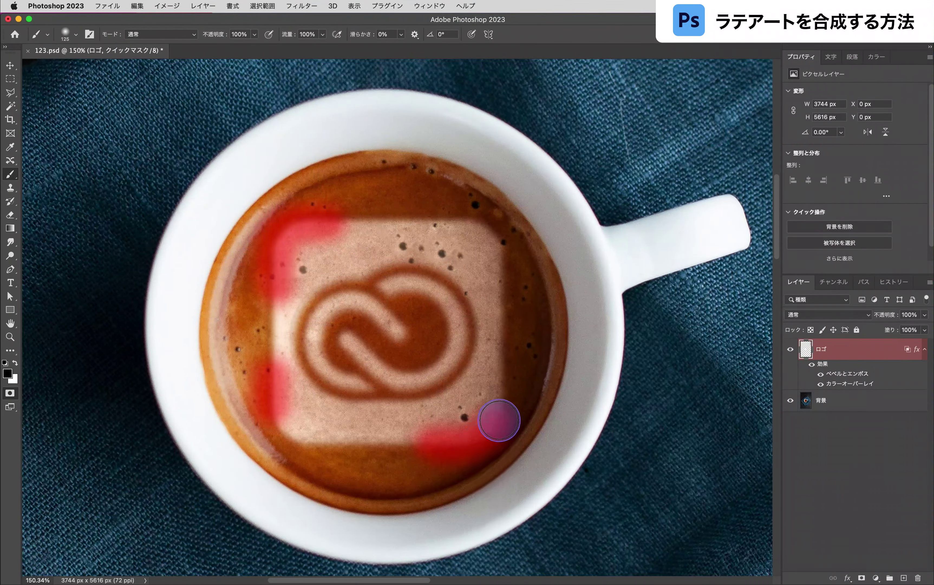
pyautogui.moveTo(498, 263); pyautogui.dragTo(502, 303)
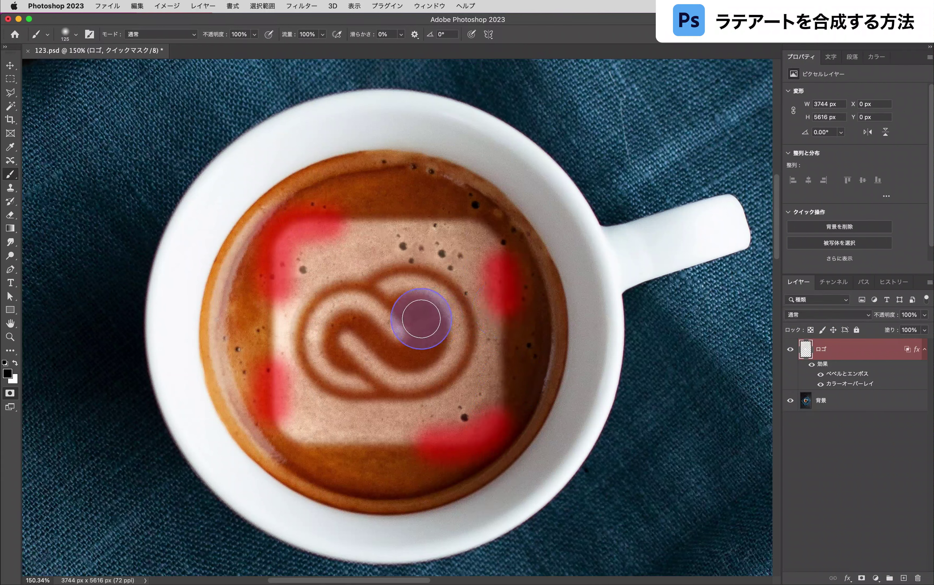
pyautogui.moveTo(388, 338); pyautogui.dragTo(433, 345)
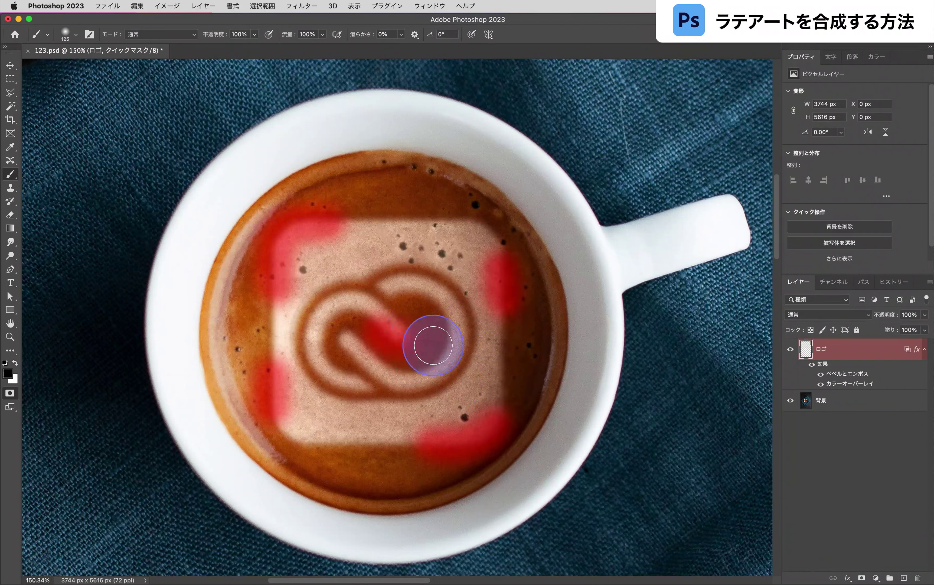
# Step: Convert the quick mask to a selection and invert it so only the painted patches are selected
pyautogui.click(11, 393)
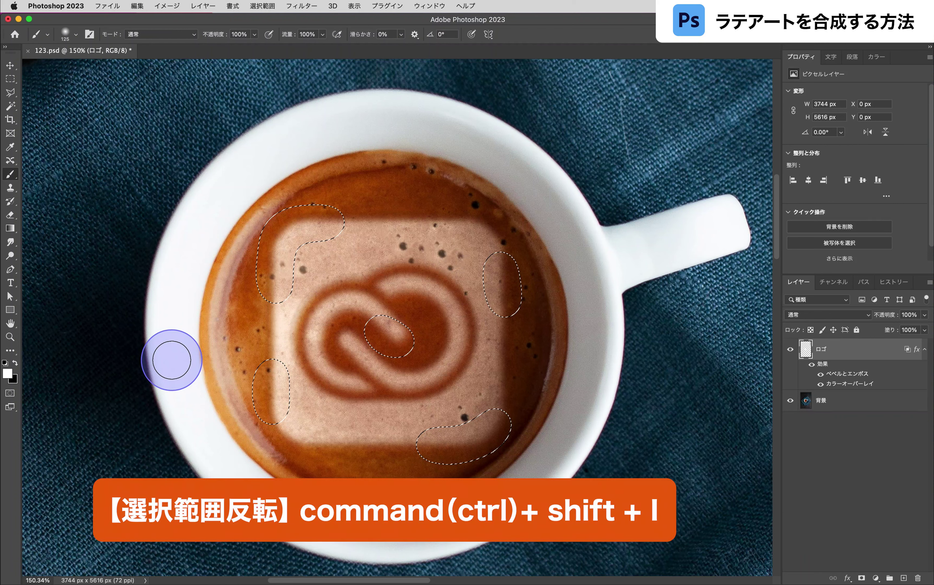
pyautogui.hotkey('ctrl', 'shift', 'i')
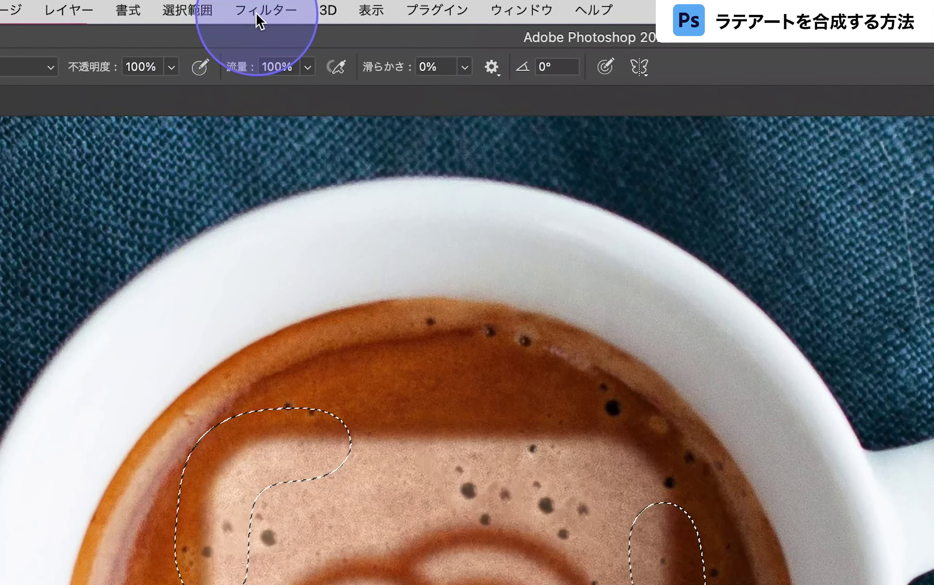
pyautogui.click(298, 6)
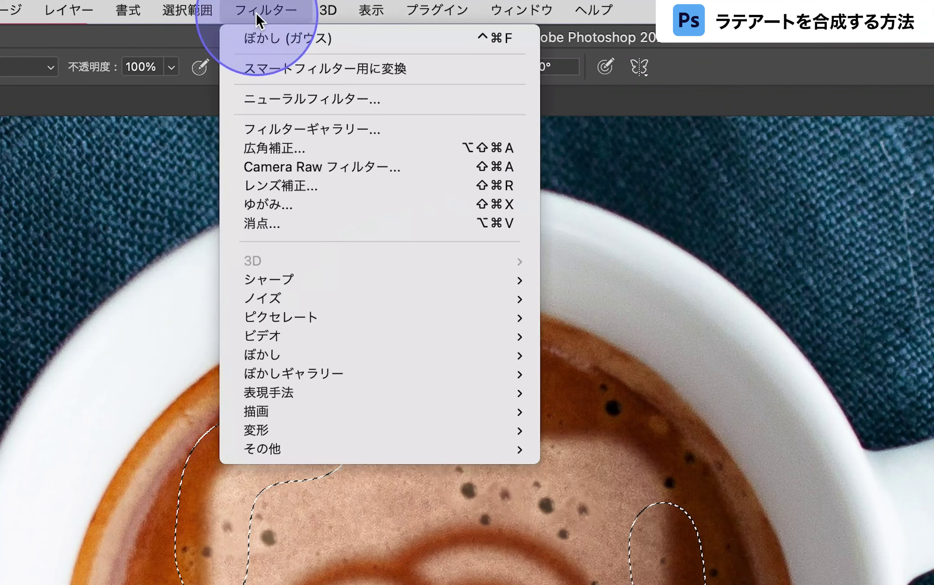
pyautogui.moveTo(380, 355)
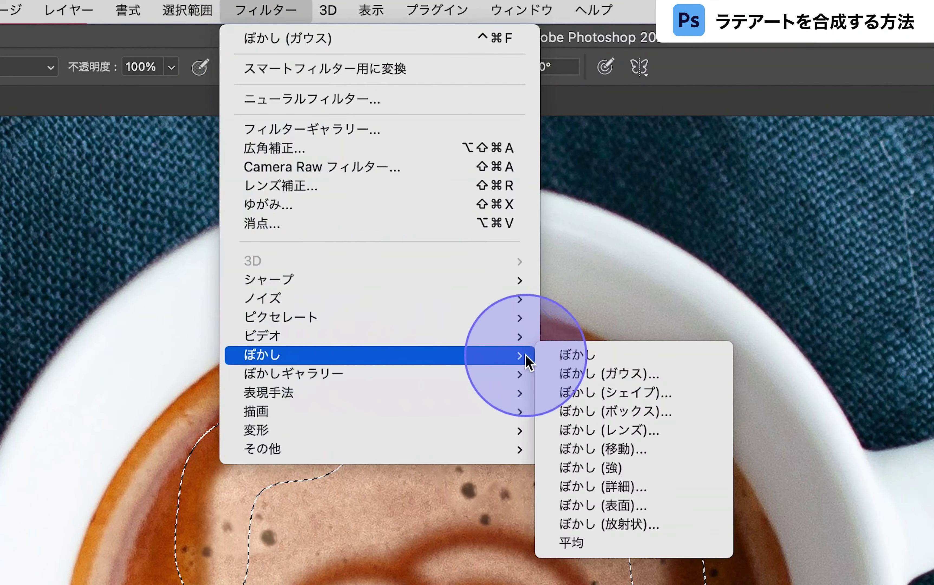
# Step: Blur the selected patches with a 16-pixel Gaussian blur, then deselect
pyautogui.click(673, 378)
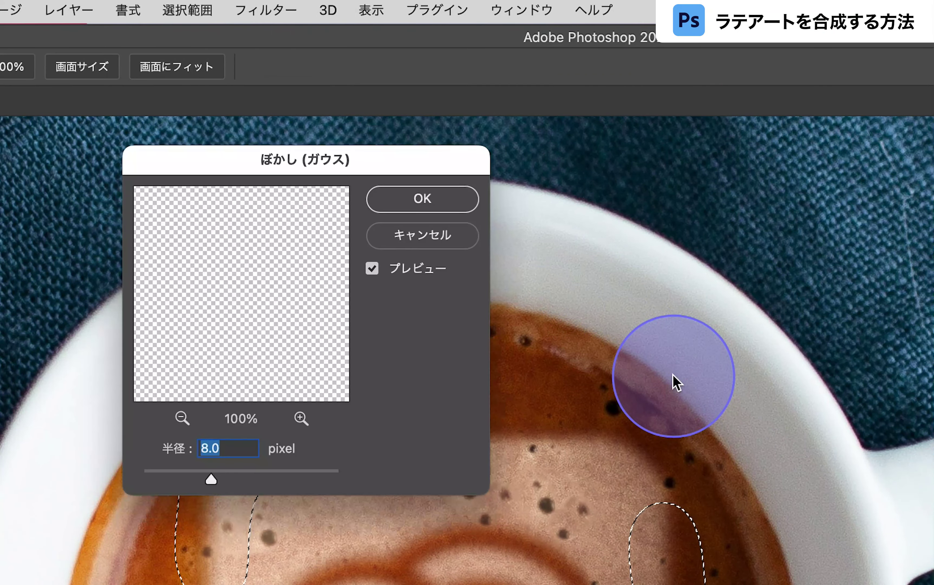
pyautogui.write('16')
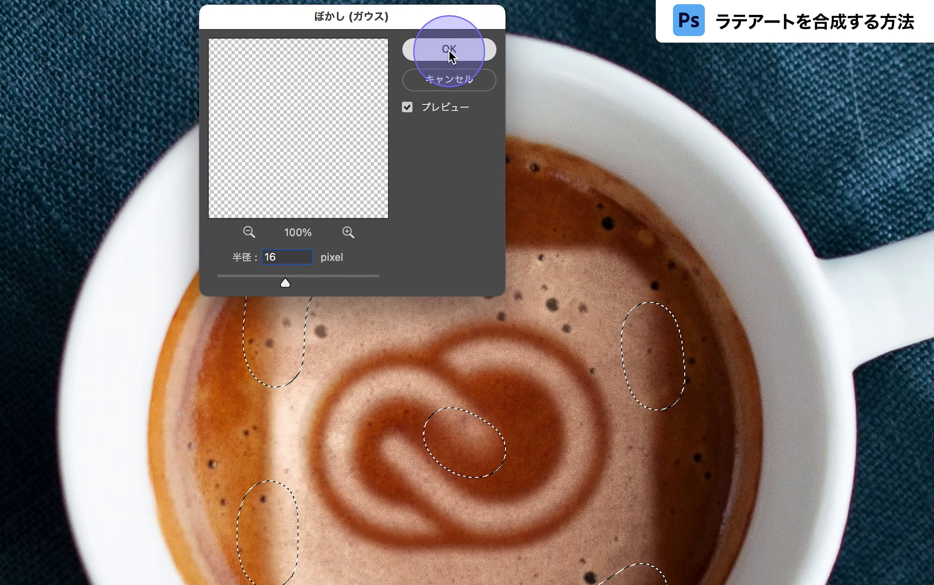
pyautogui.click(484, 26)
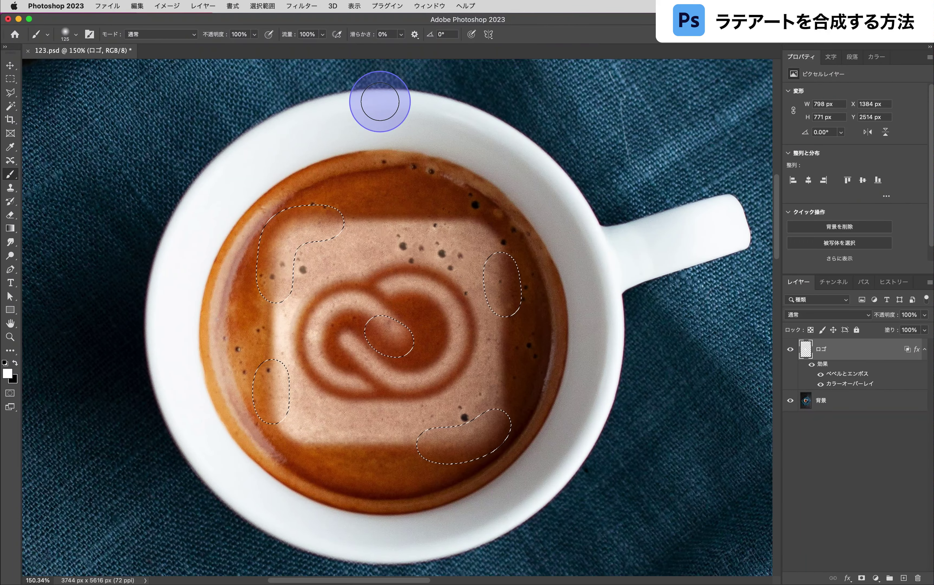
pyautogui.hotkey('ctrl', 'd')
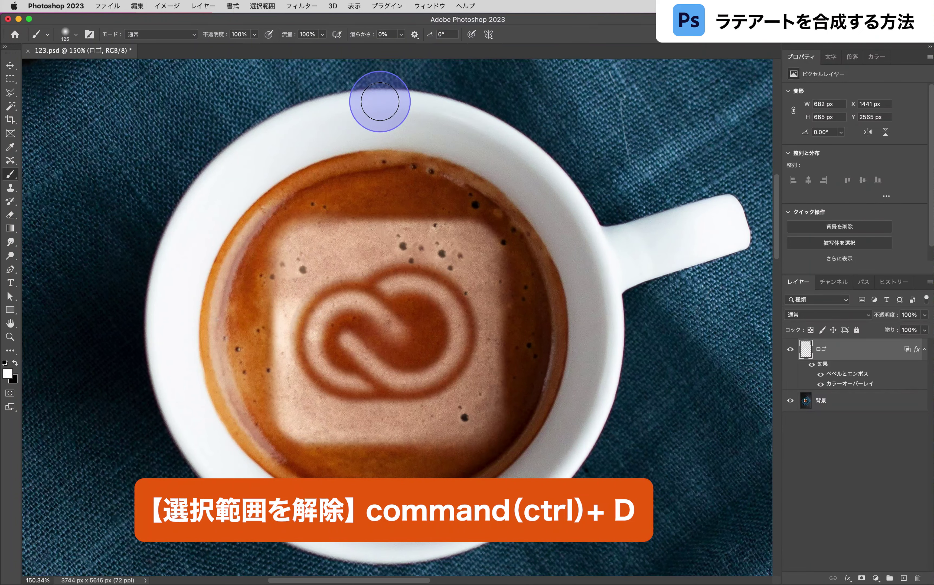
# Step: Toggle the ロゴ layer's visibility to compare the cup with and without the logo
pyautogui.click(791, 351)
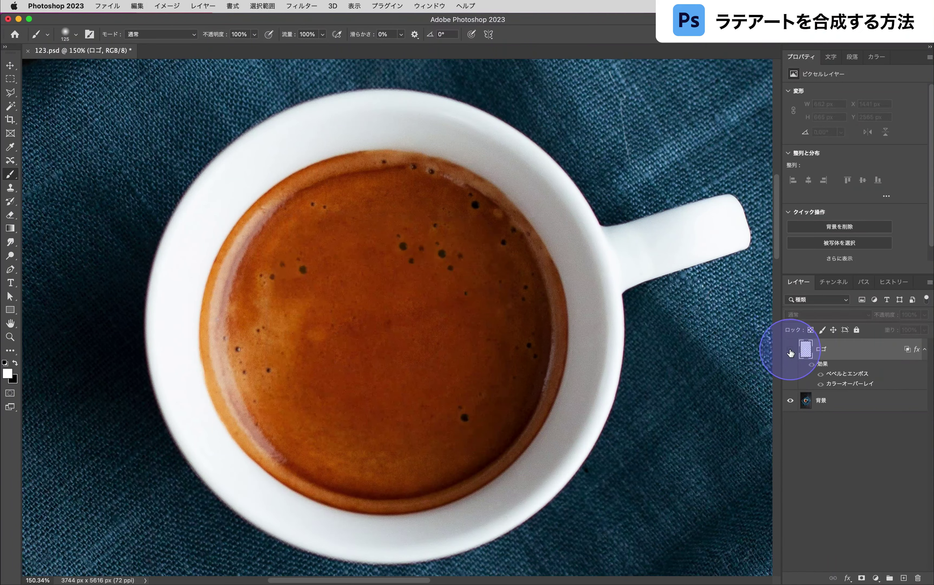
pyautogui.click(790, 350)
pyautogui.click(790, 350)
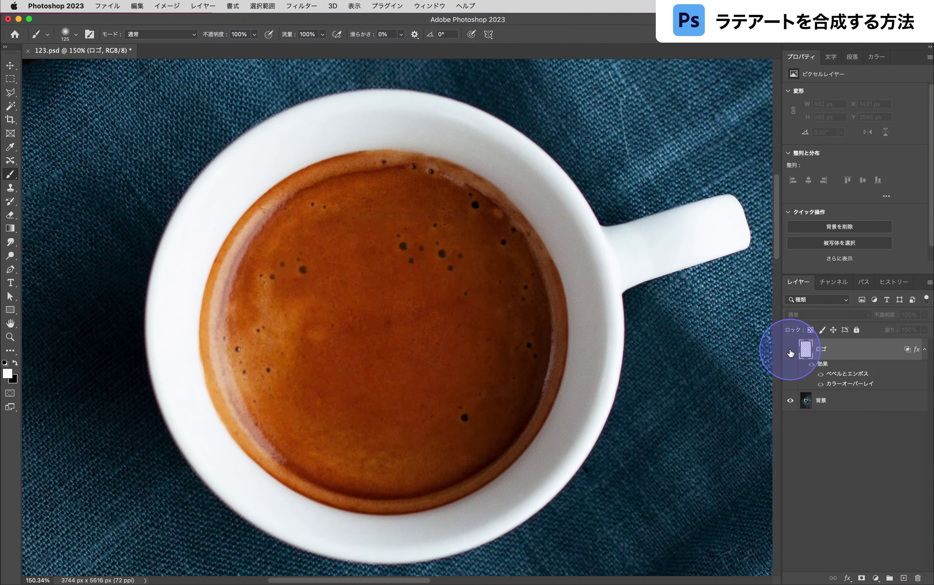